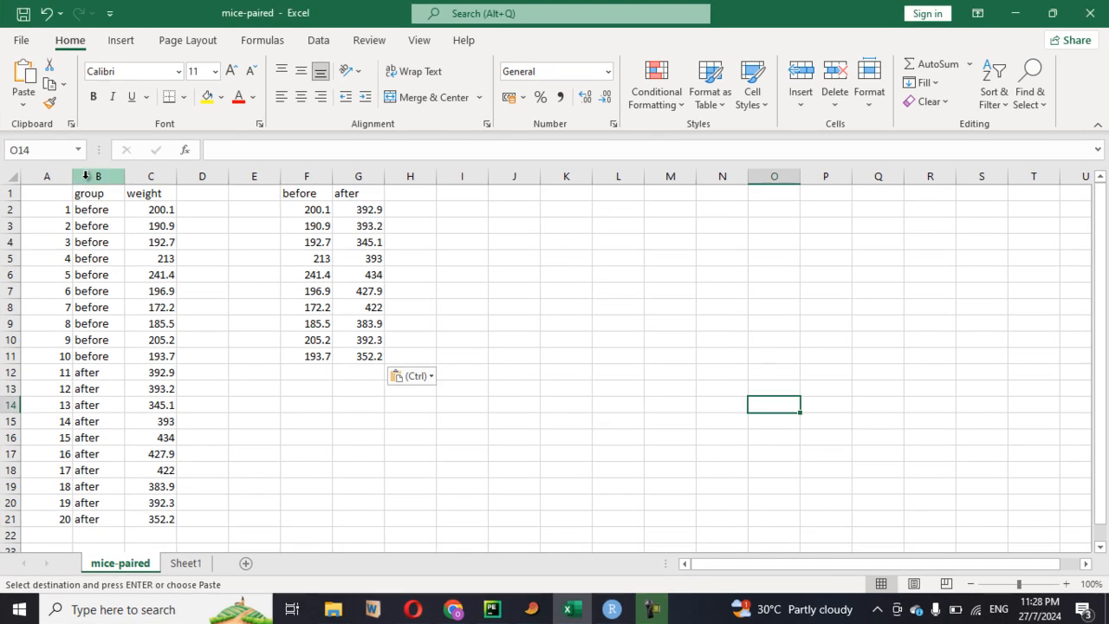
- Examine how the stacked group and weight columns B:C relate to the separate before and after columns F:G
click(85, 177)
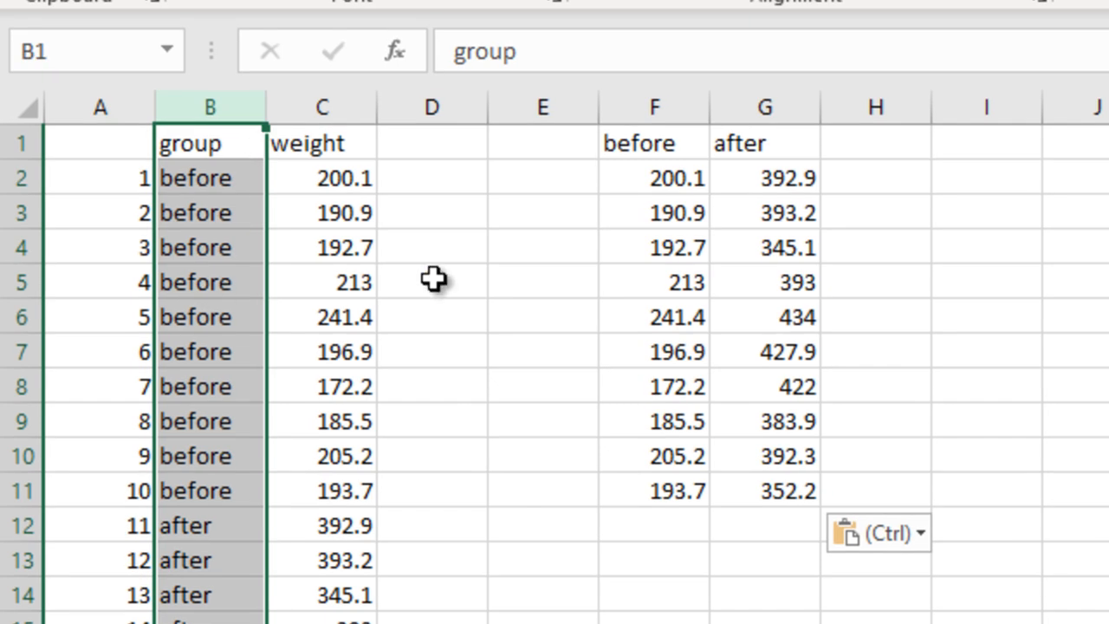
click(205, 257)
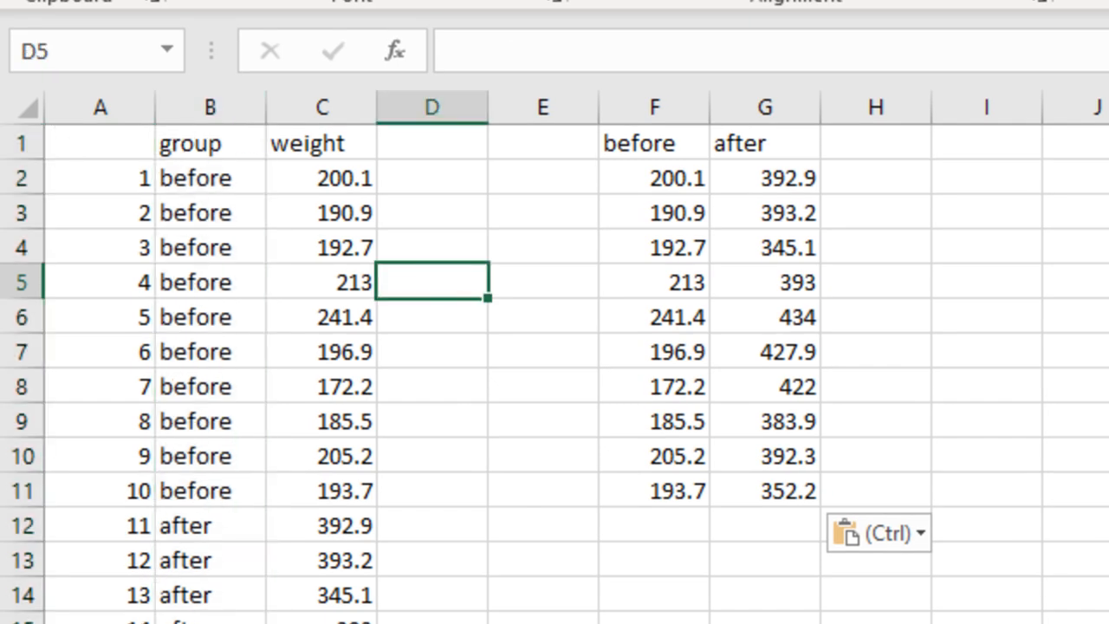
click(192, 107)
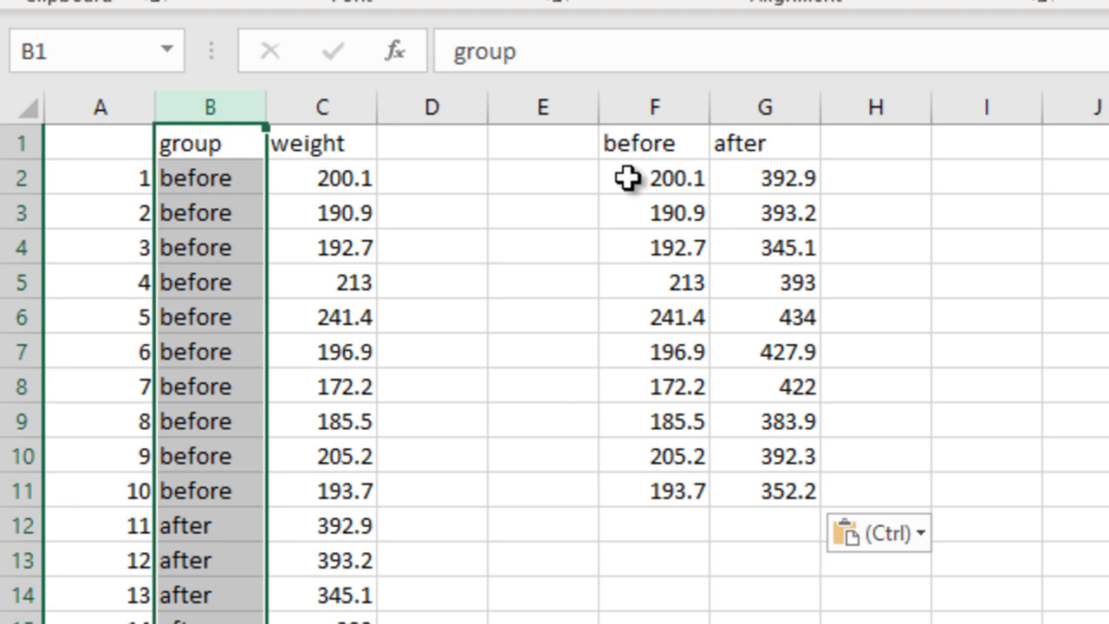
click(656, 107)
click(766, 107)
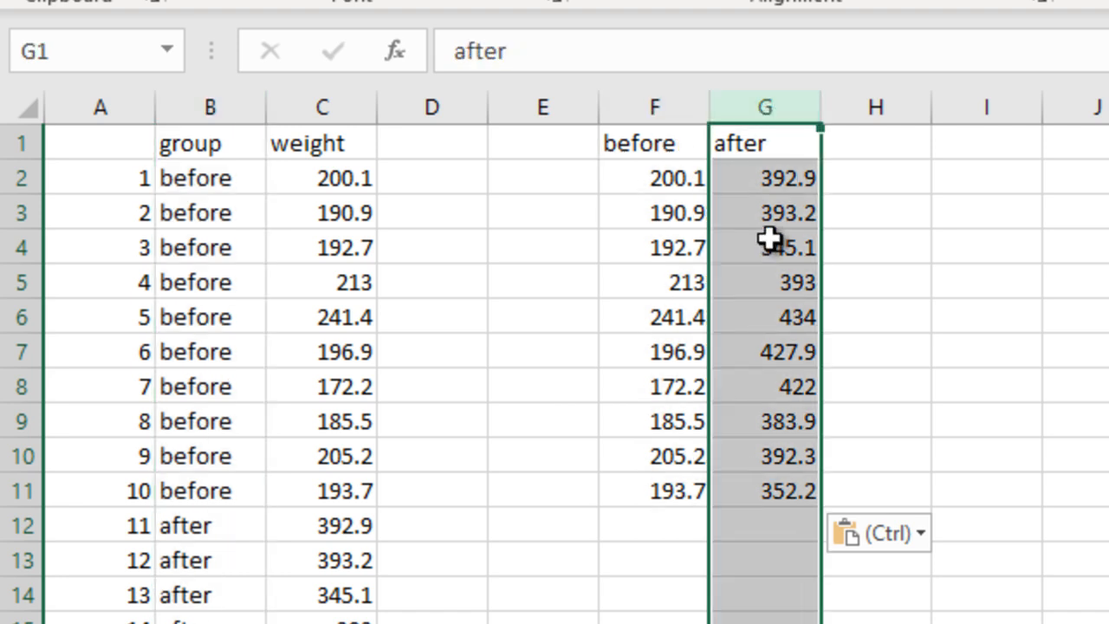
click(631, 106)
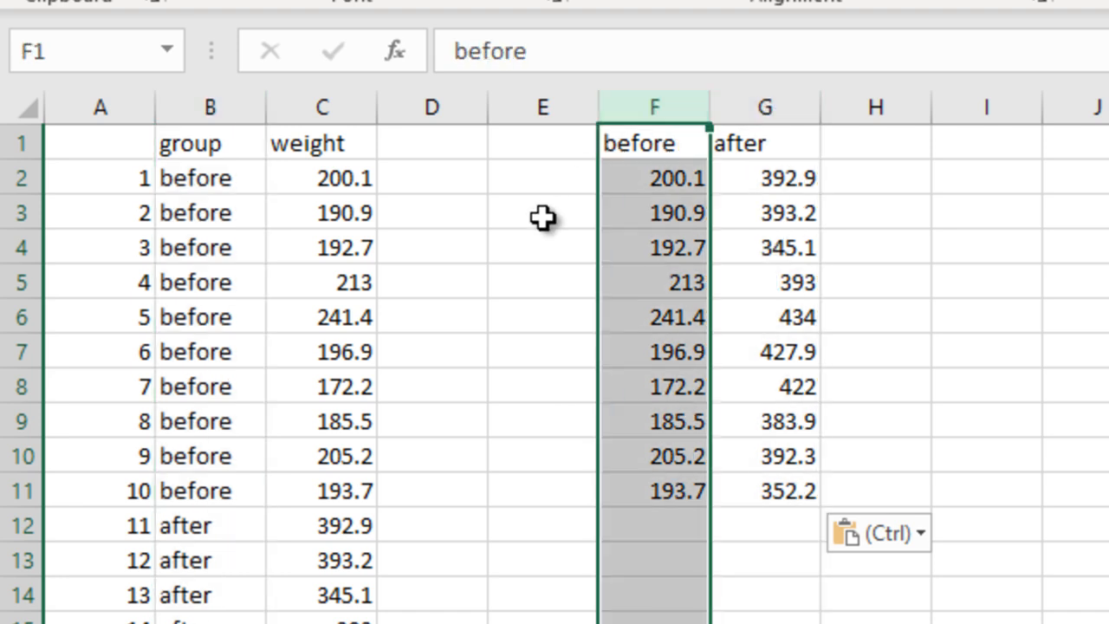
click(795, 93)
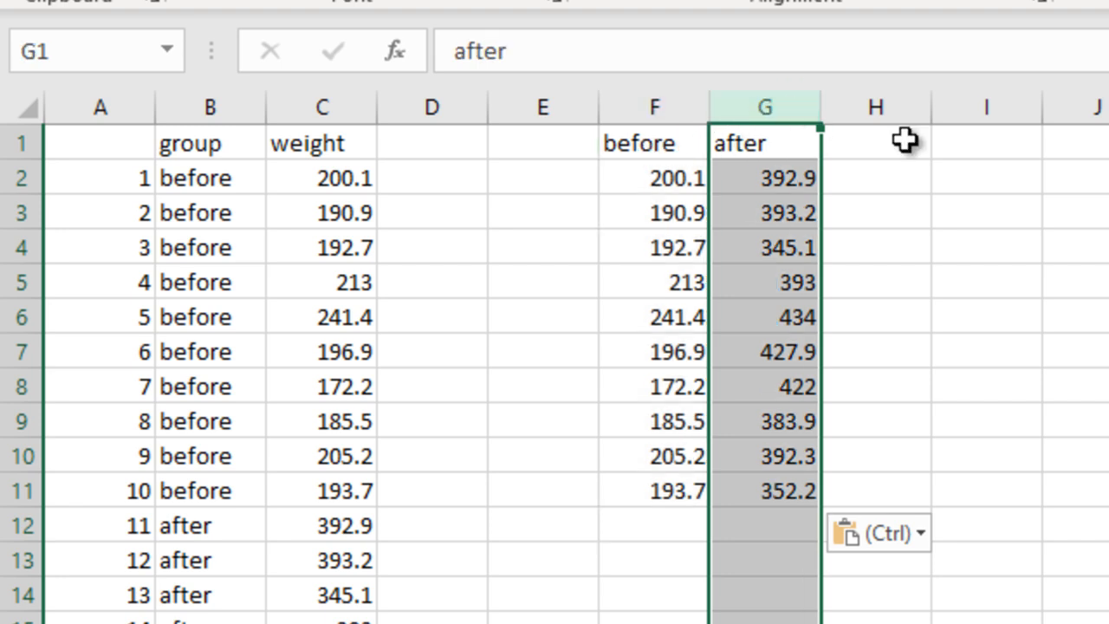
drag(207, 104, 334, 107)
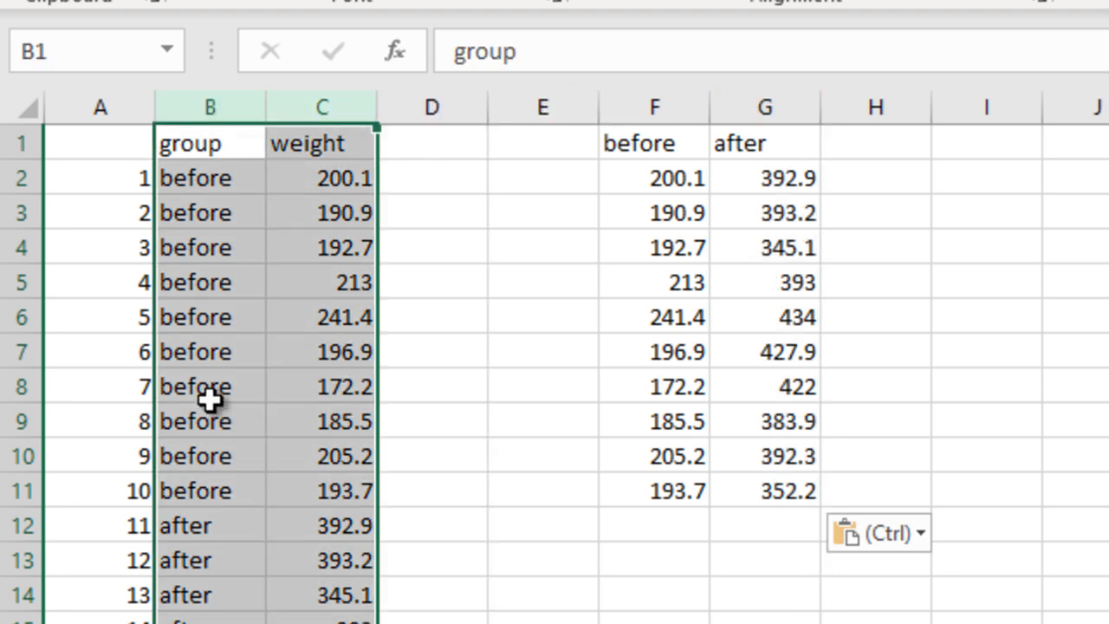
click(460, 292)
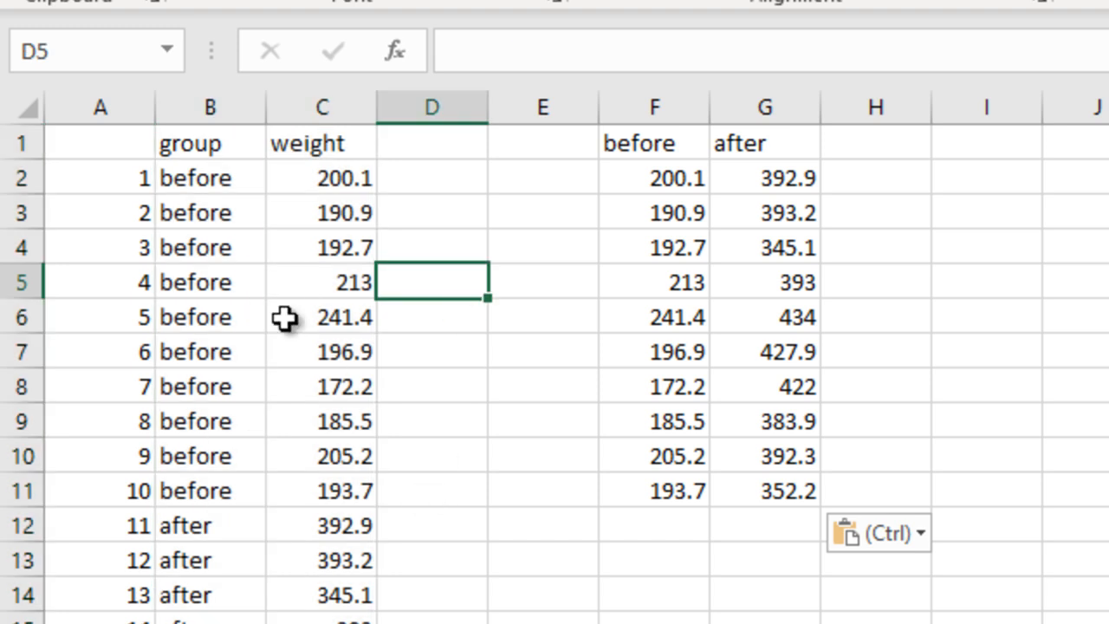
- Copy columns B:C with the group and weight data into PAST, placing their headers in the column name row
drag(187, 106, 314, 176)
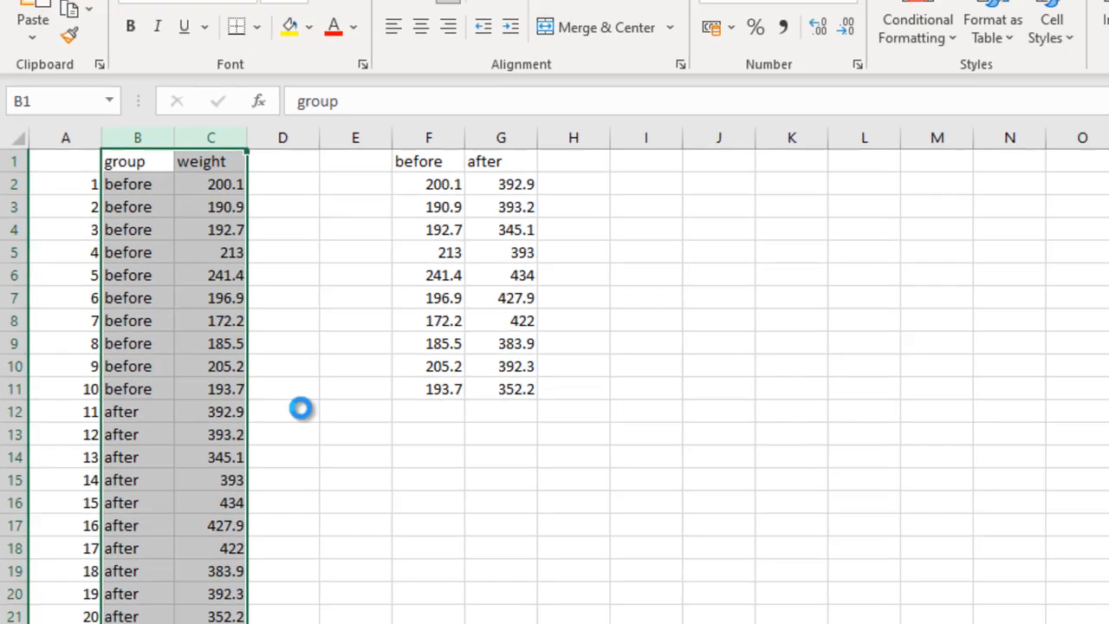
key(ctrl+c)
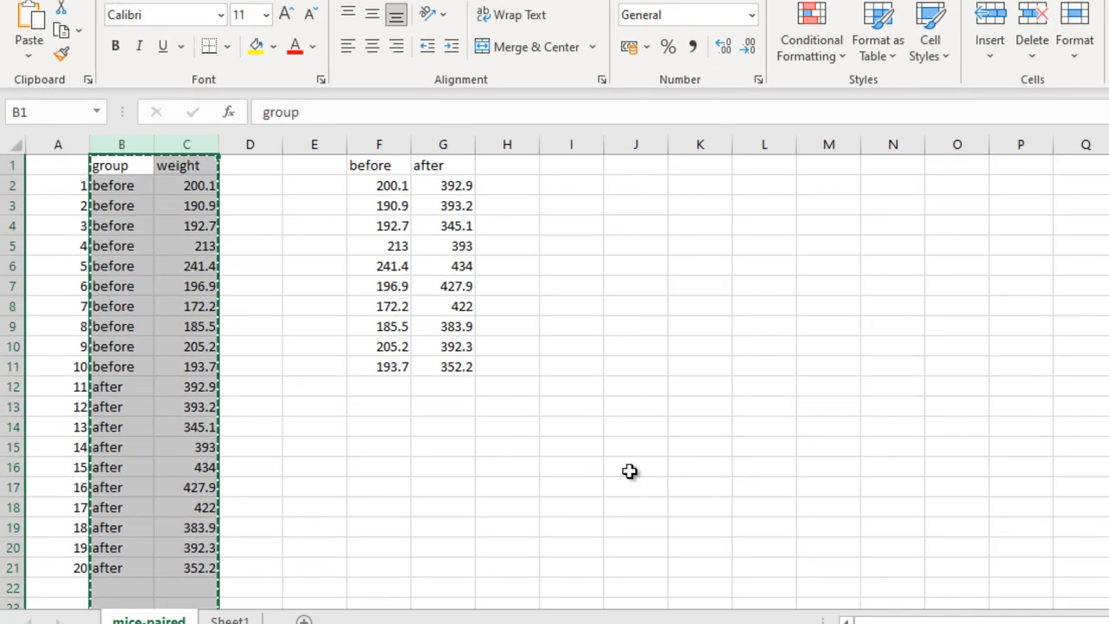
key(alt+Tab)
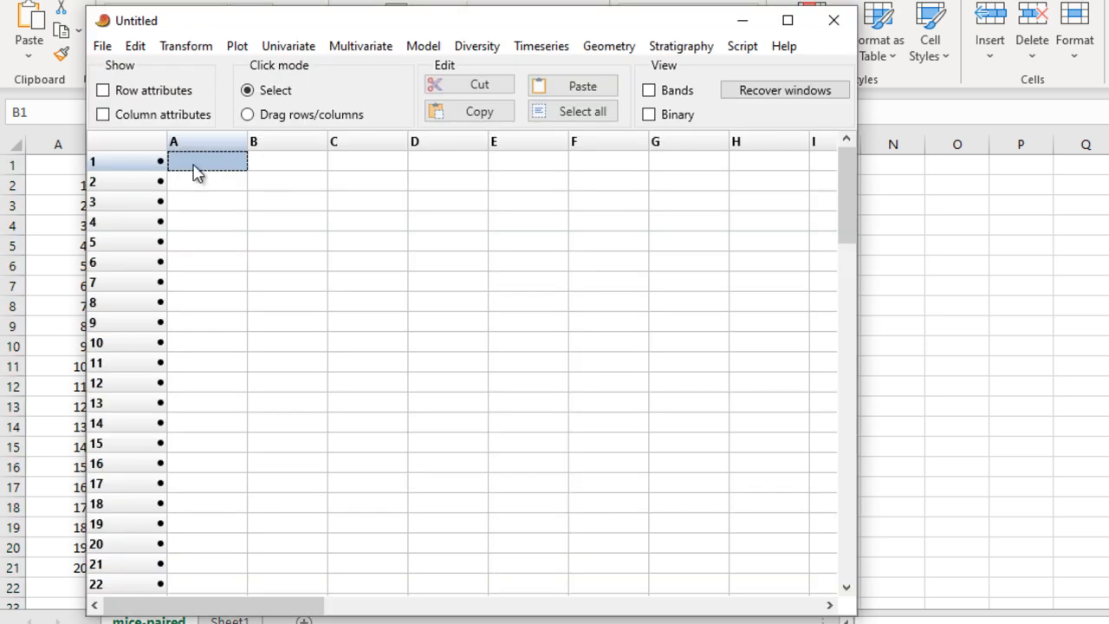
click(104, 115)
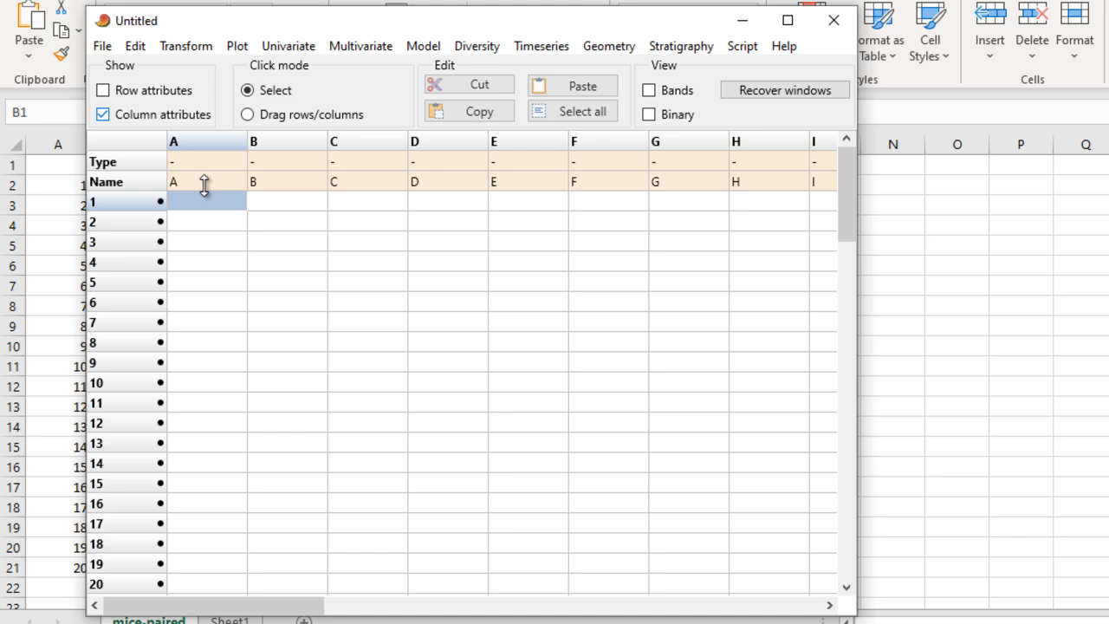
click(205, 183)
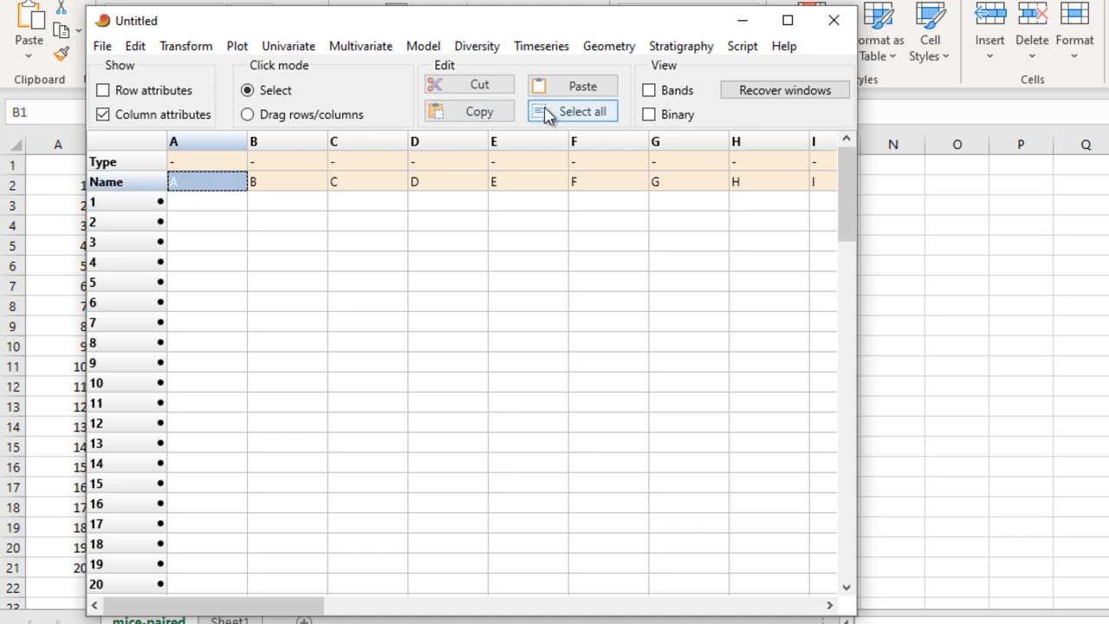
click(581, 87)
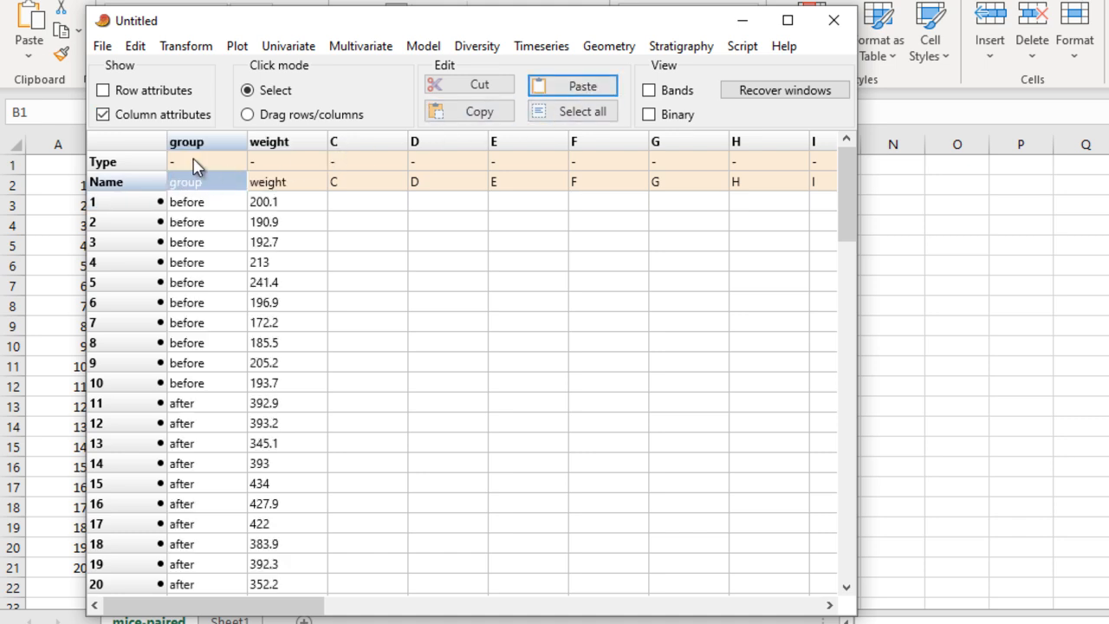
- Set the group column's type to Group and hide the column attributes
click(195, 164)
click(195, 164)
click(189, 202)
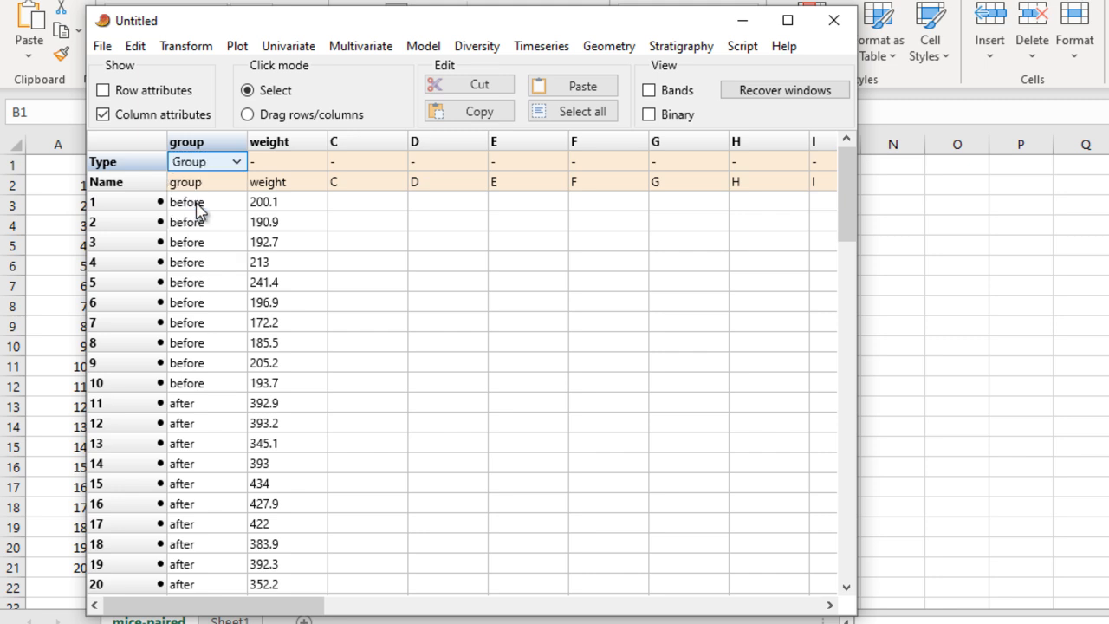
click(103, 114)
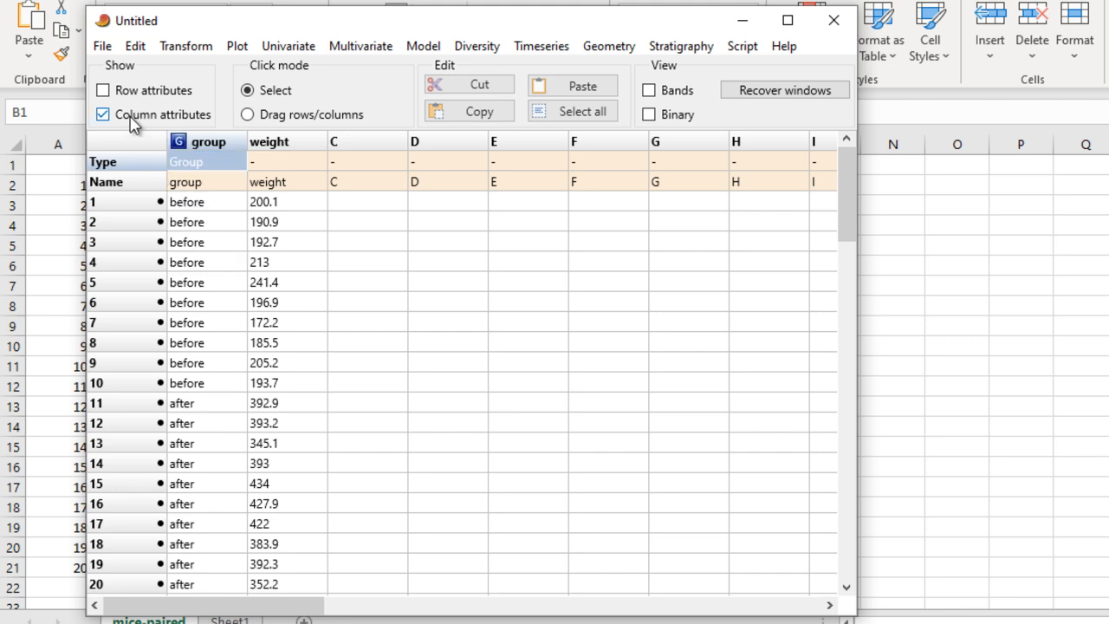
- Run normality tests on the group and weight columns, review the before and after results, and close them
click(215, 144)
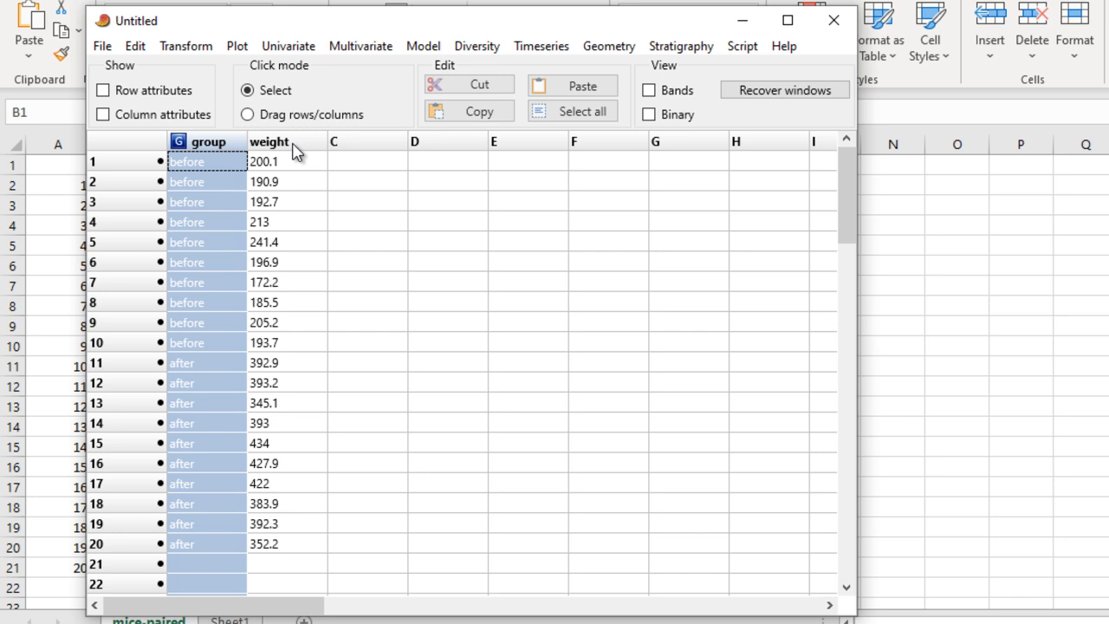
shift+click(292, 146)
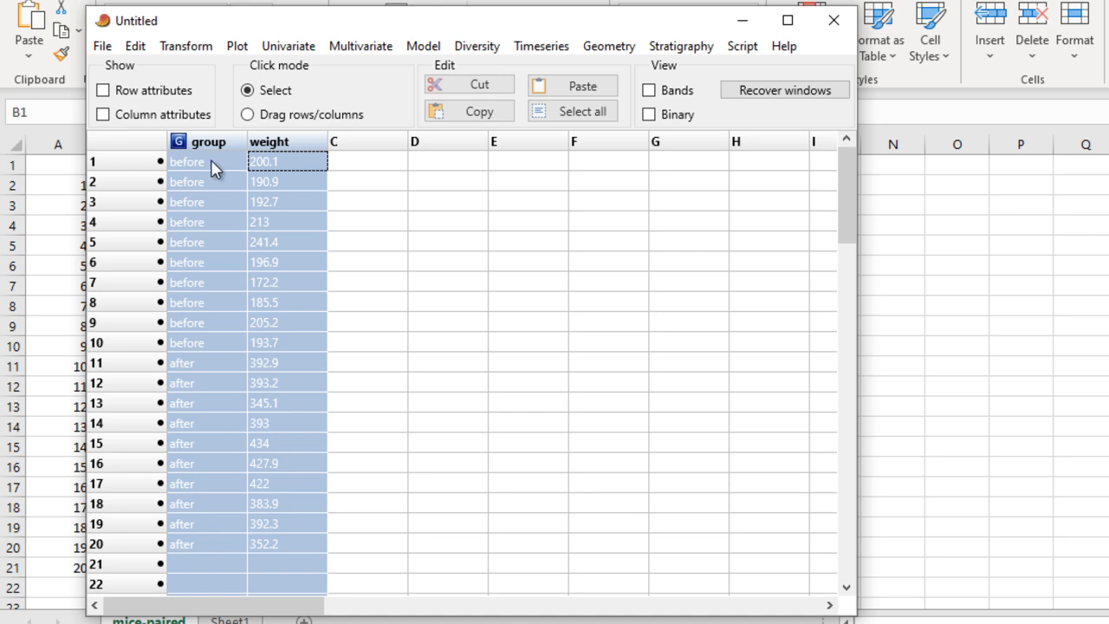
click(287, 52)
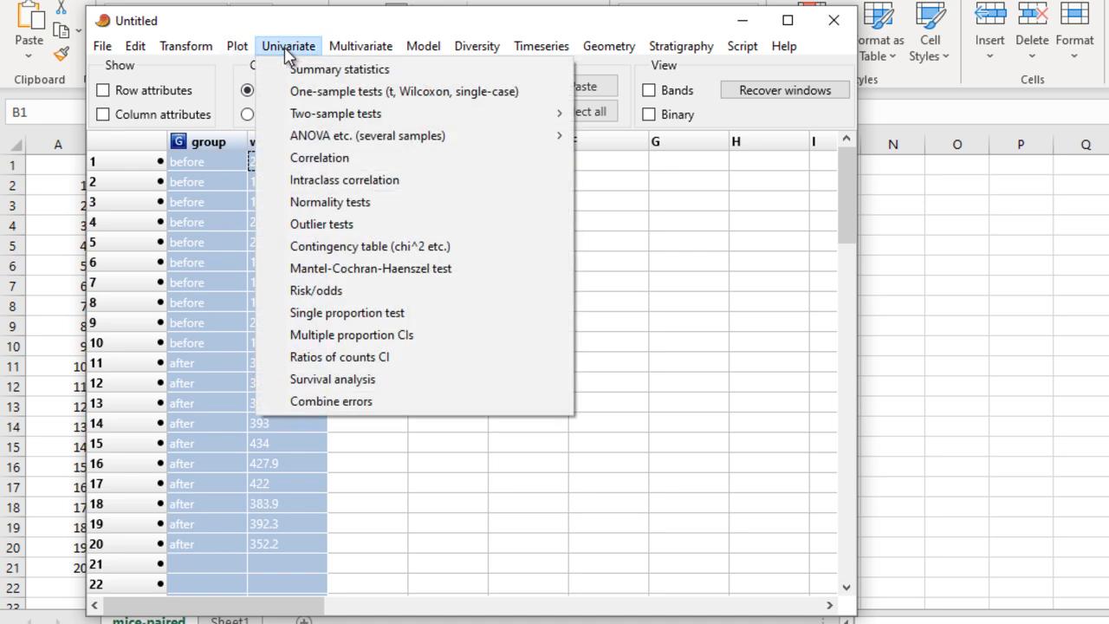
click(334, 206)
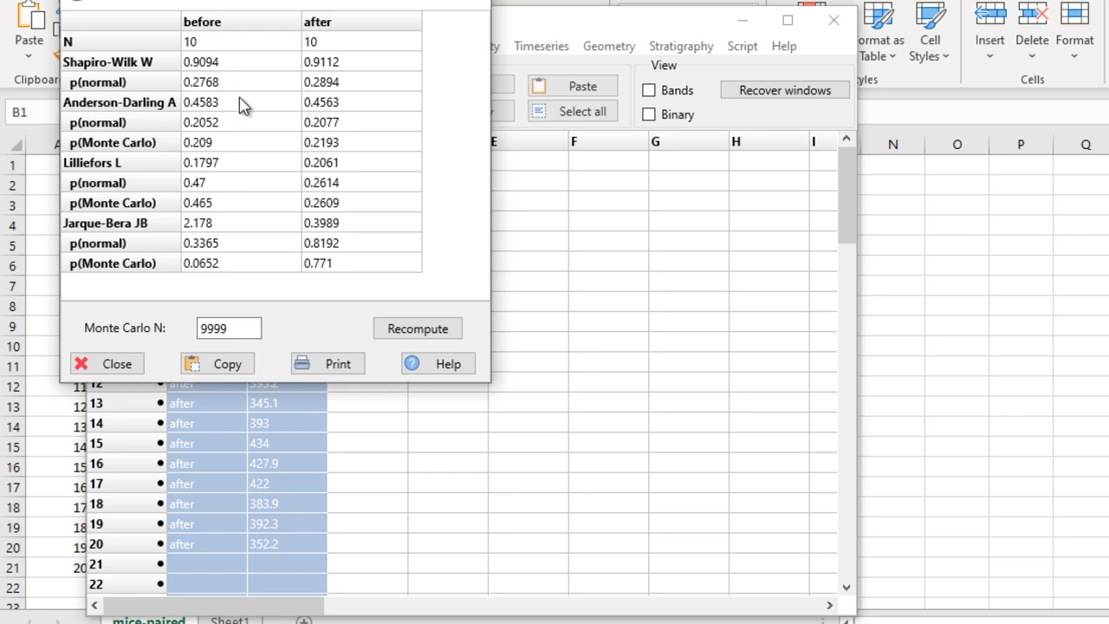
click(469, 9)
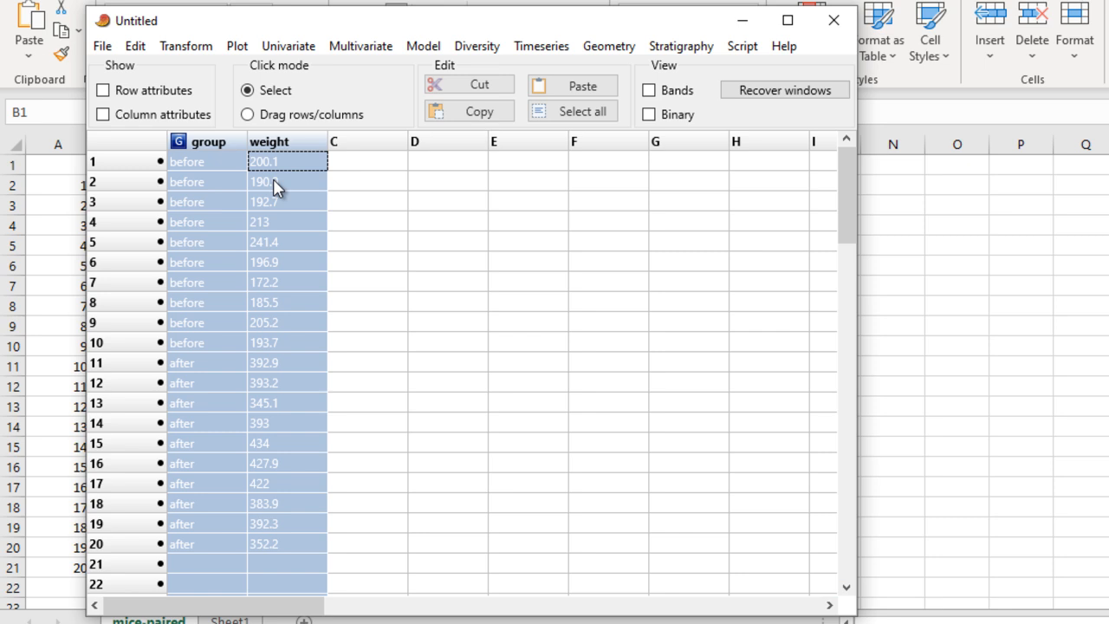
- Run outlier tests on the group and weight columns, review the single and multiple outlier results, and close them
click(275, 52)
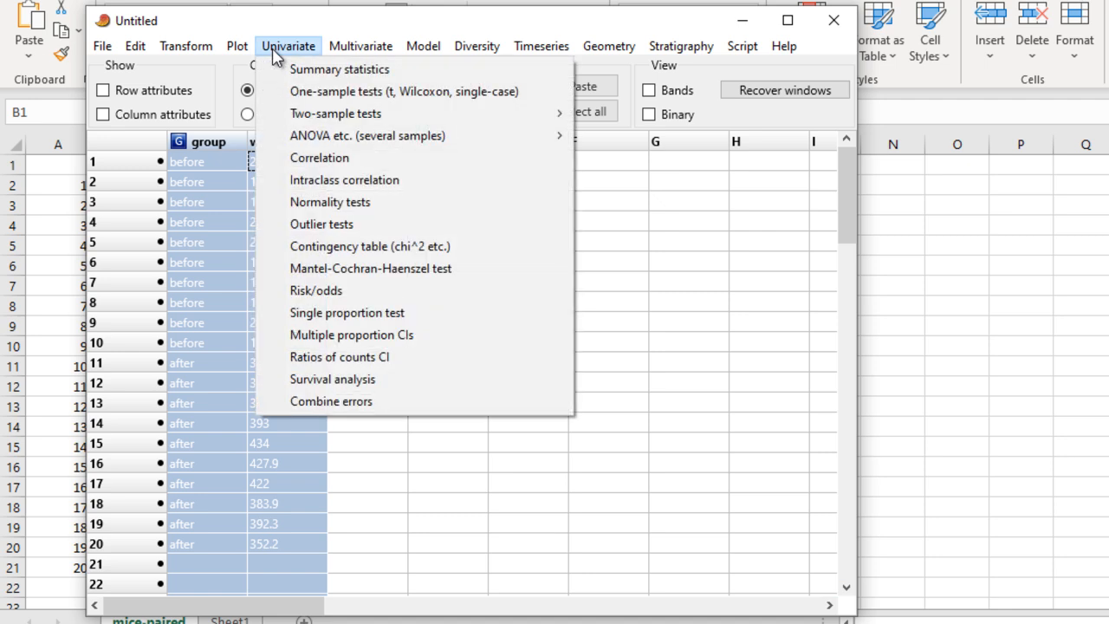
click(338, 224)
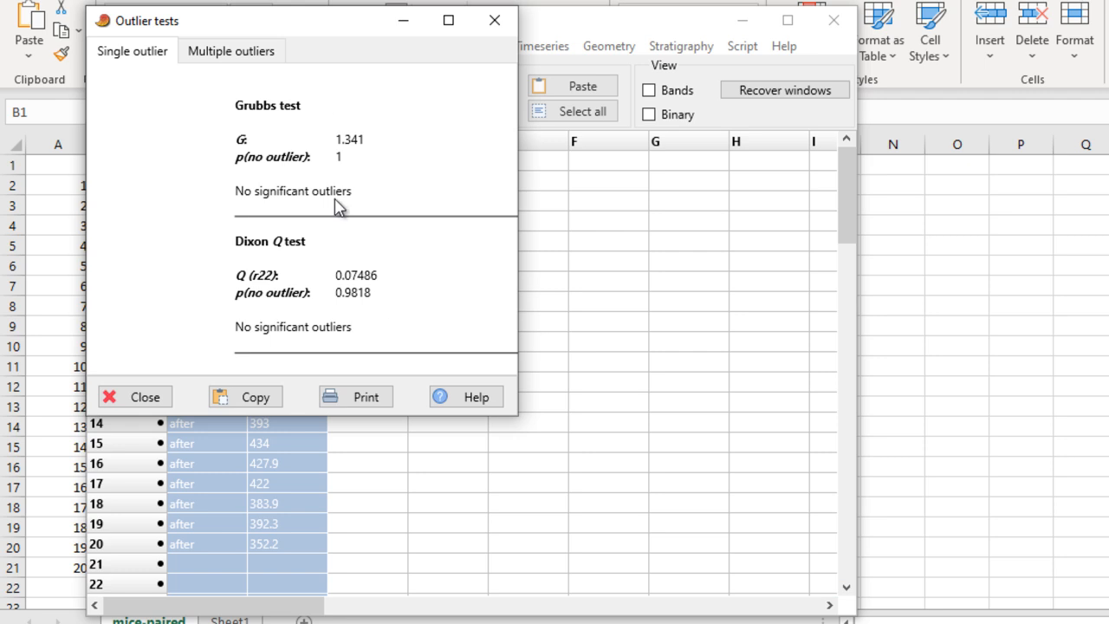
click(248, 59)
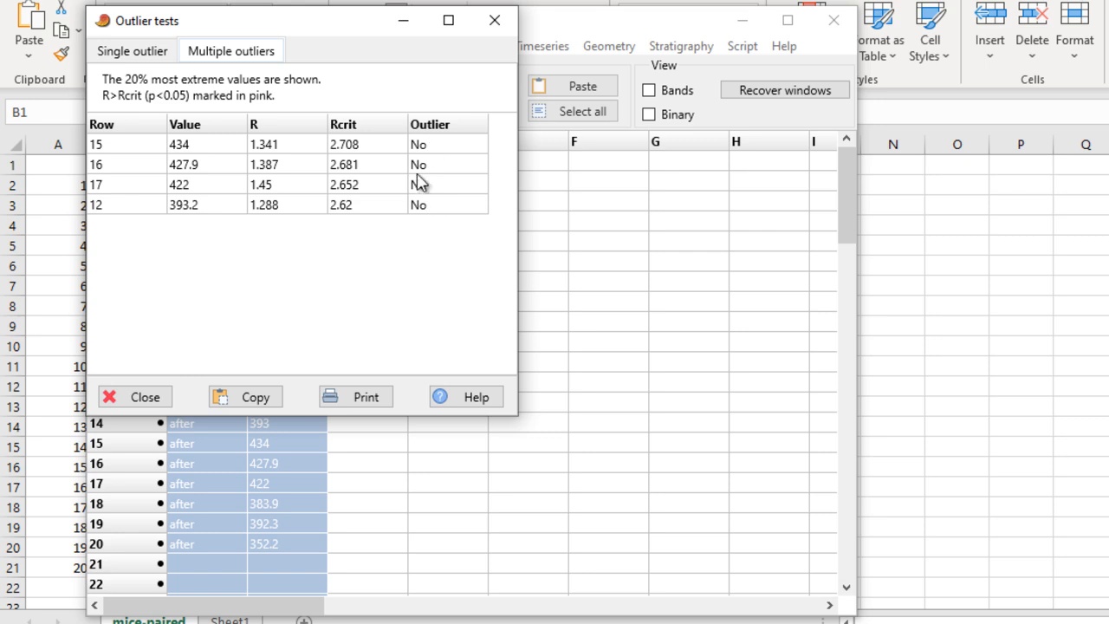
click(495, 20)
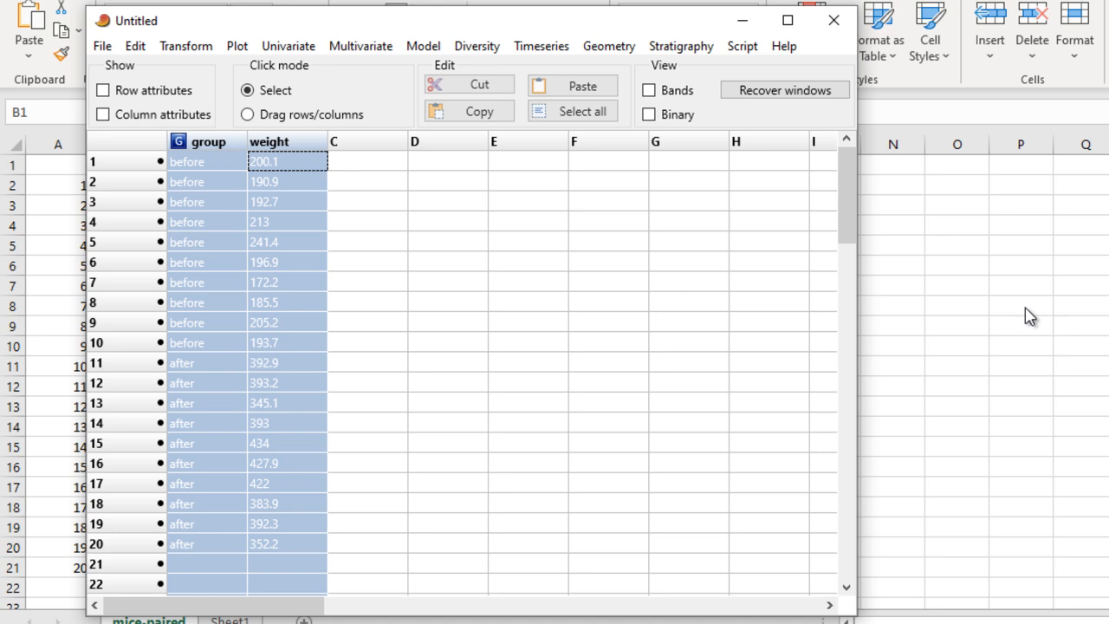
- Clear the stacked mice data to start a new empty sheet, discarding unsaved changes
click(101, 50)
click(104, 69)
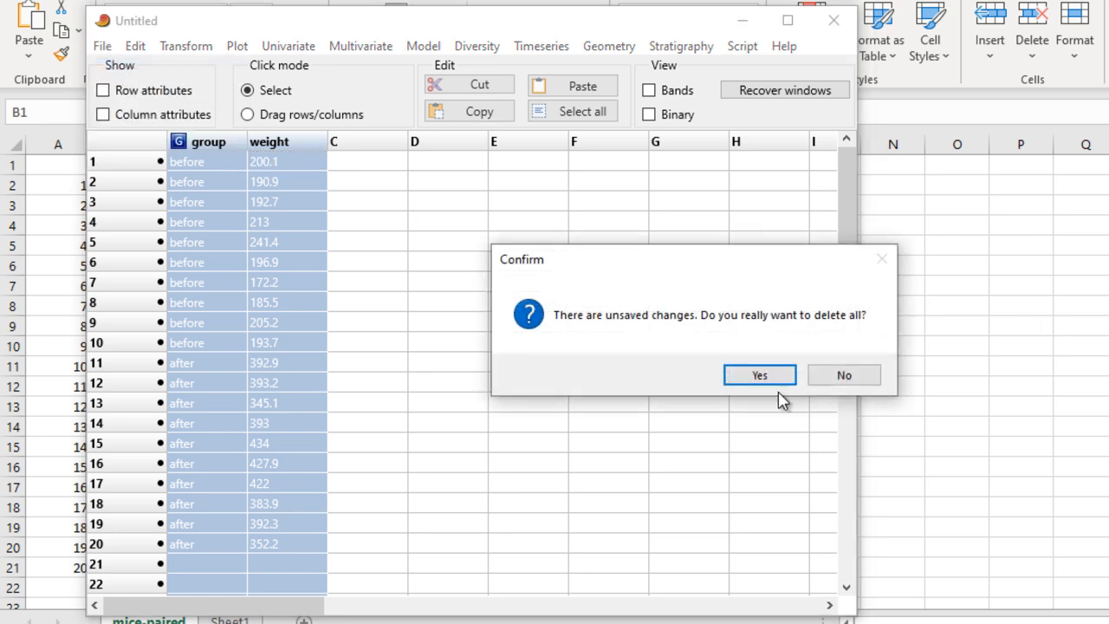
click(752, 376)
- Switch to Excel and copy columns F:G holding the before and after weights
key(alt+Tab)
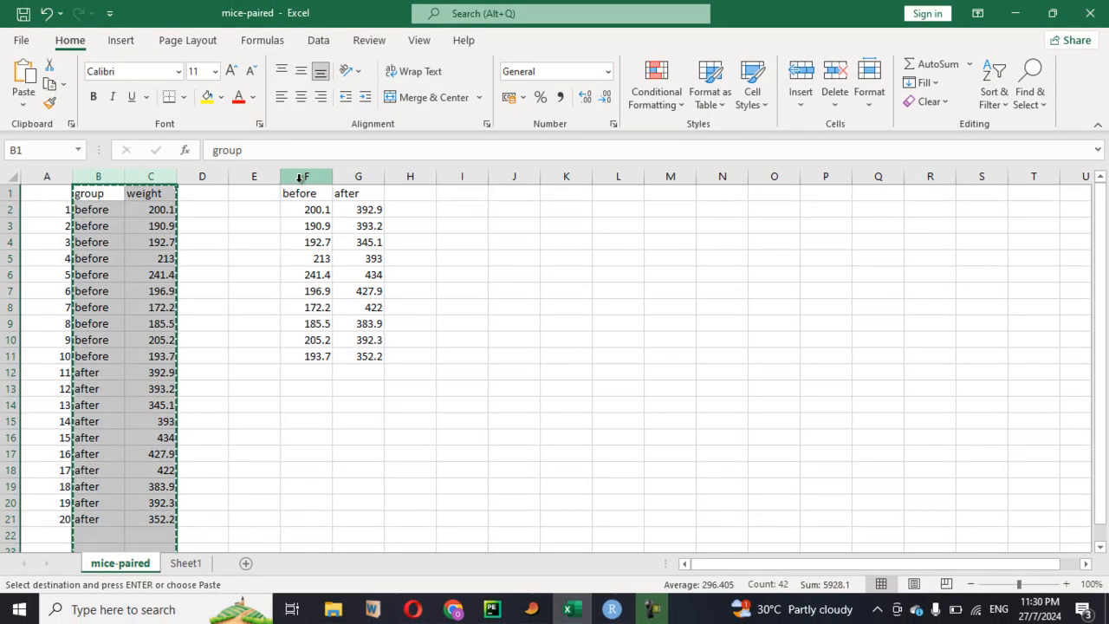
click(361, 154)
drag(298, 181, 348, 183)
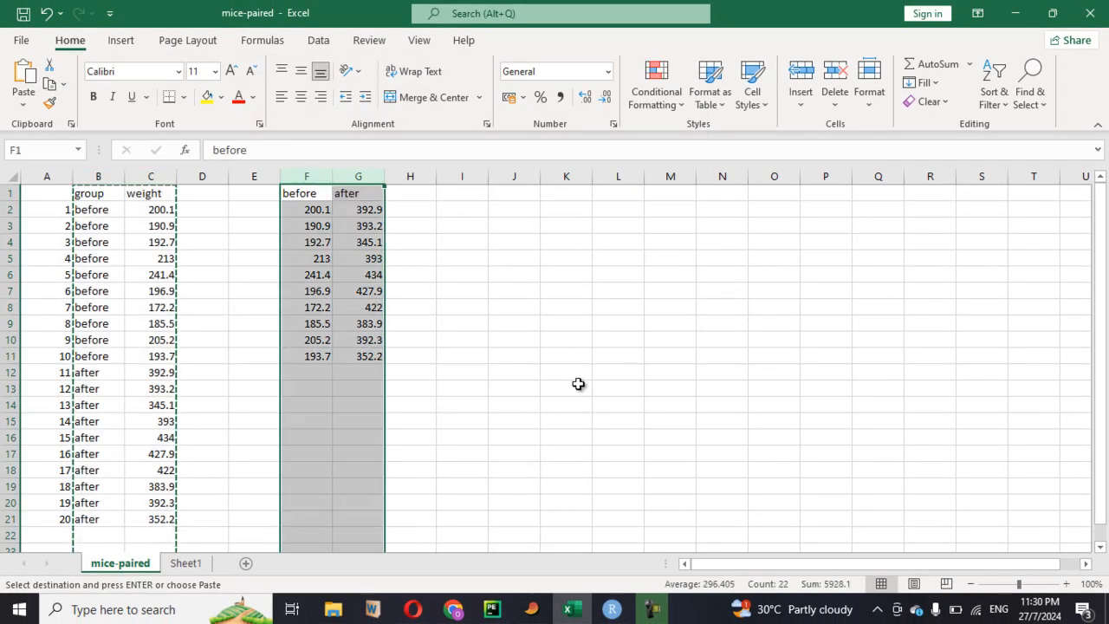
key(ctrl+c)
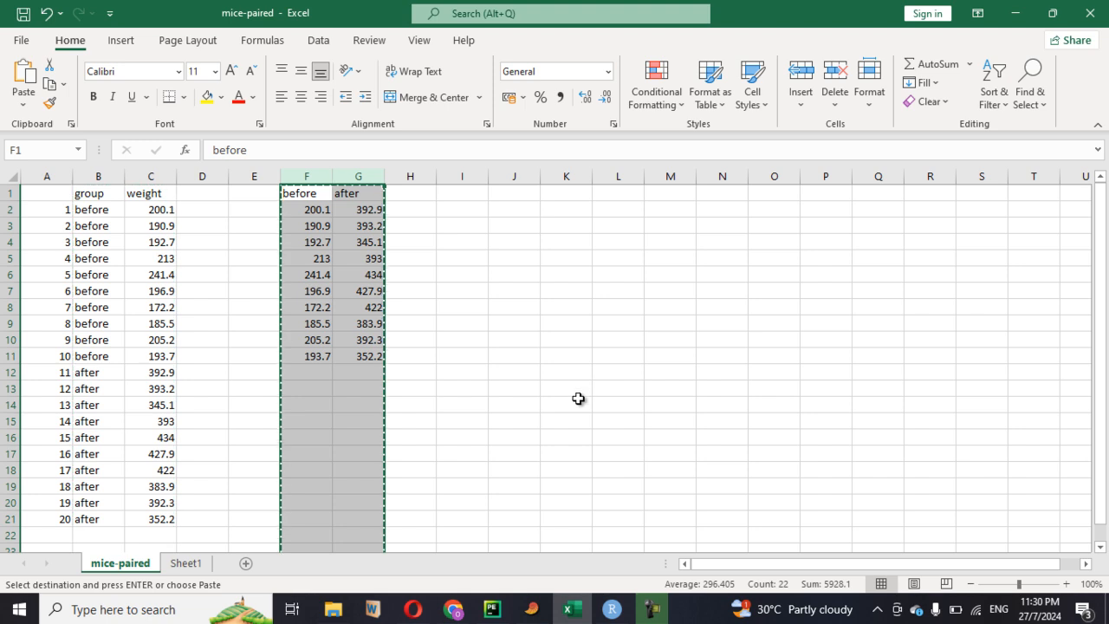
- Paste the before and after columns into PAST with headers in the name row, and hide the column attributes
click(529, 611)
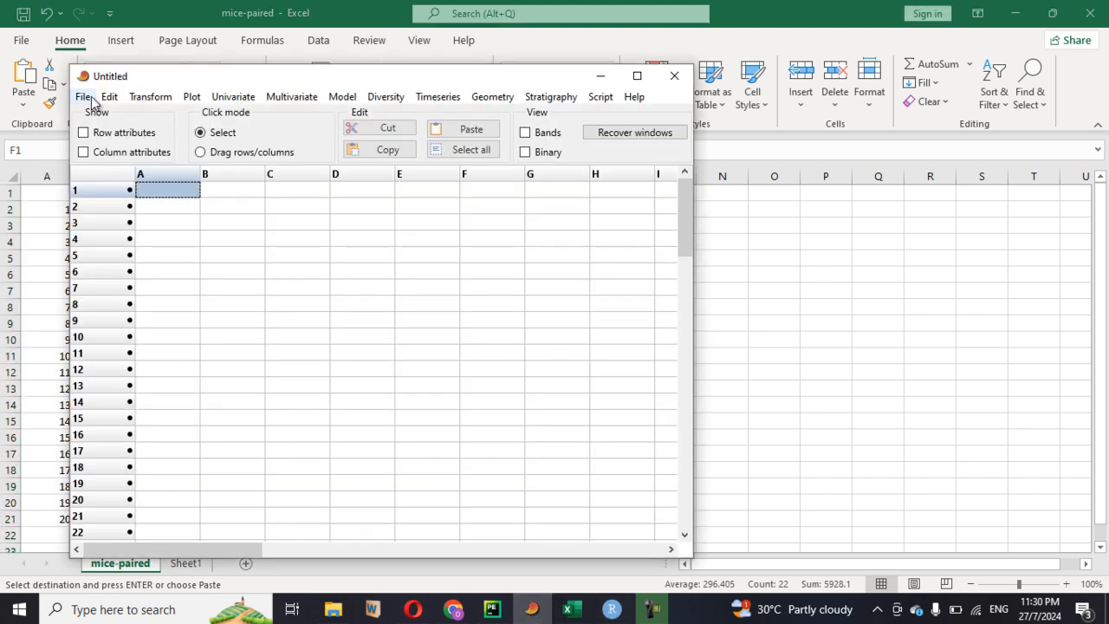
click(83, 152)
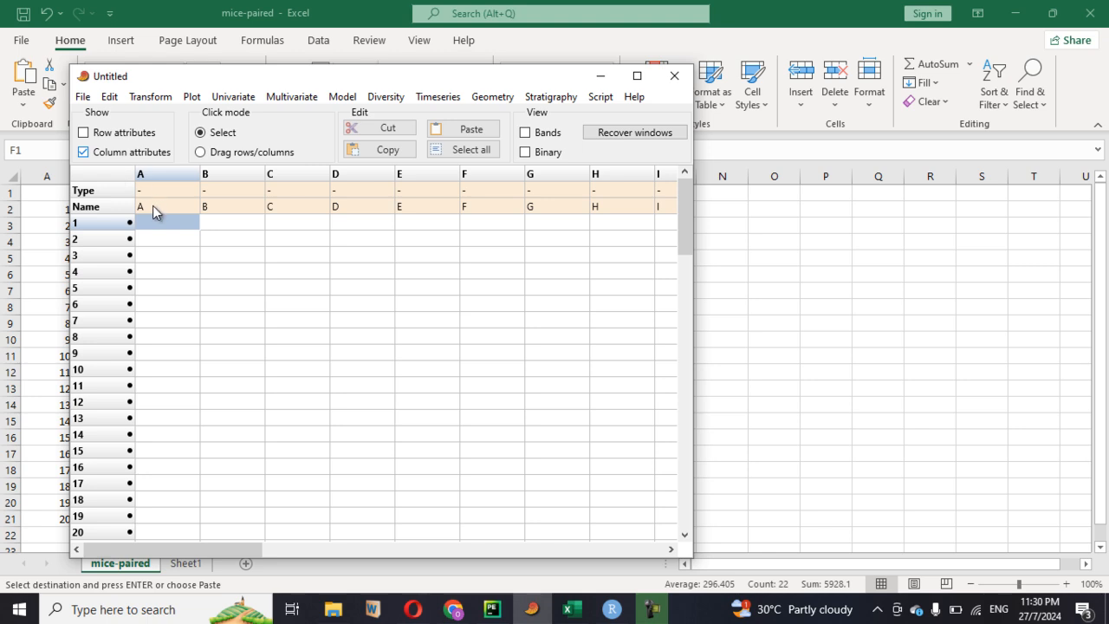
click(153, 205)
click(472, 129)
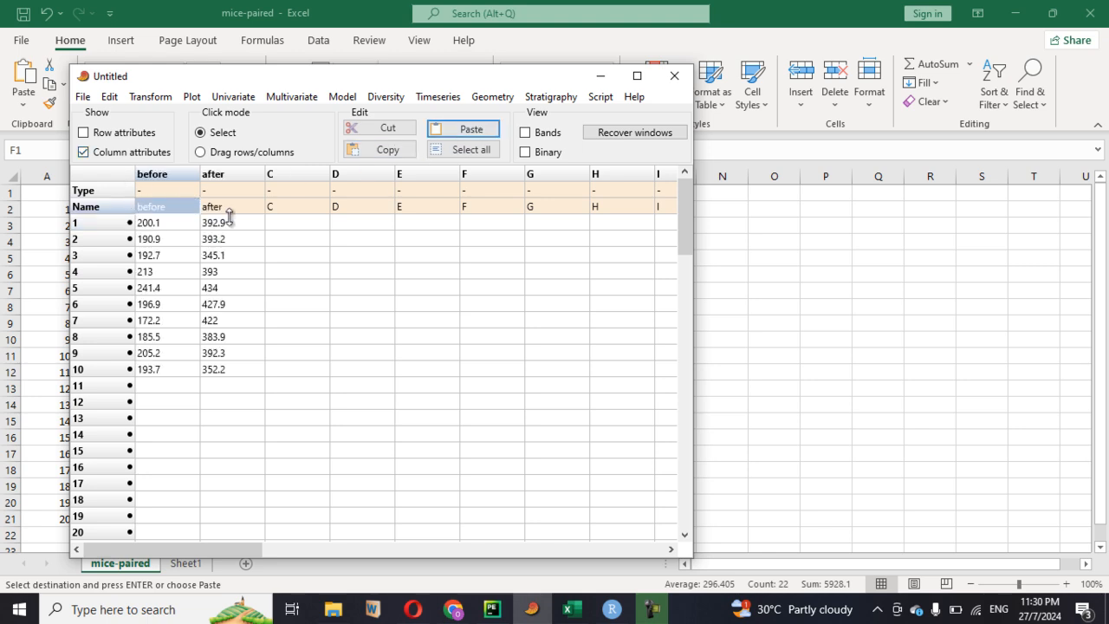
click(95, 153)
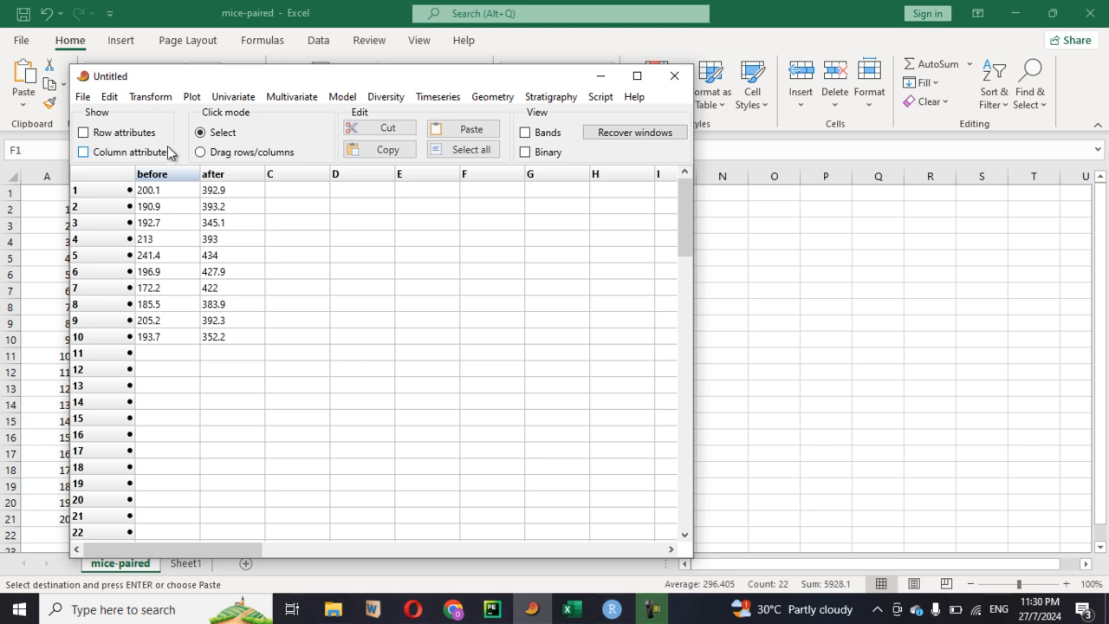
- Run normality tests on the before and after columns together, review the results, and close them
click(161, 174)
click(224, 174)
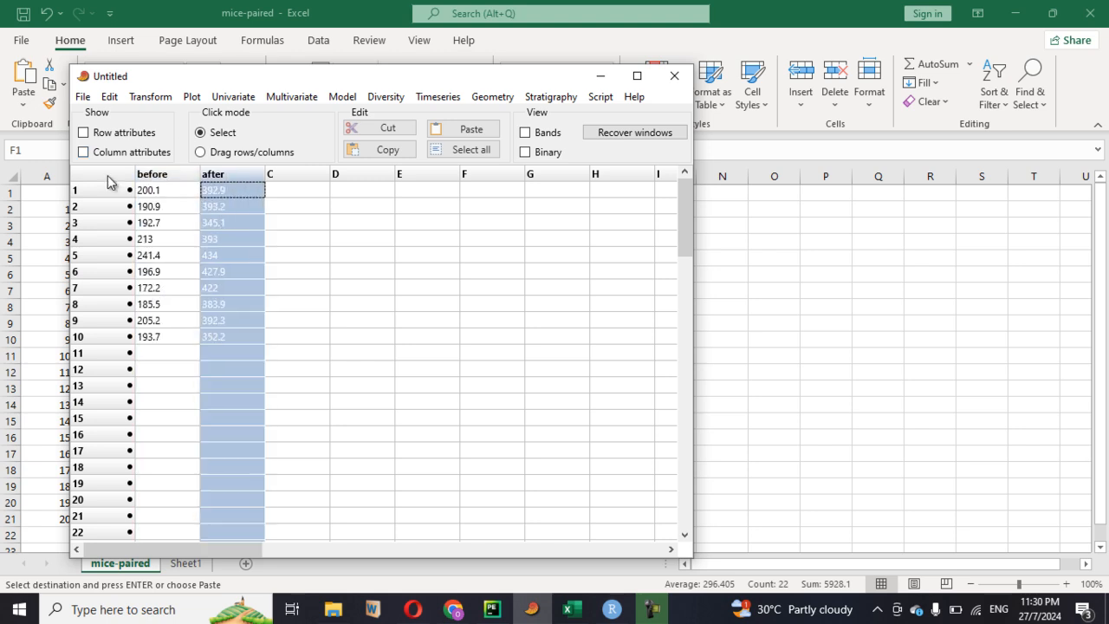
click(149, 176)
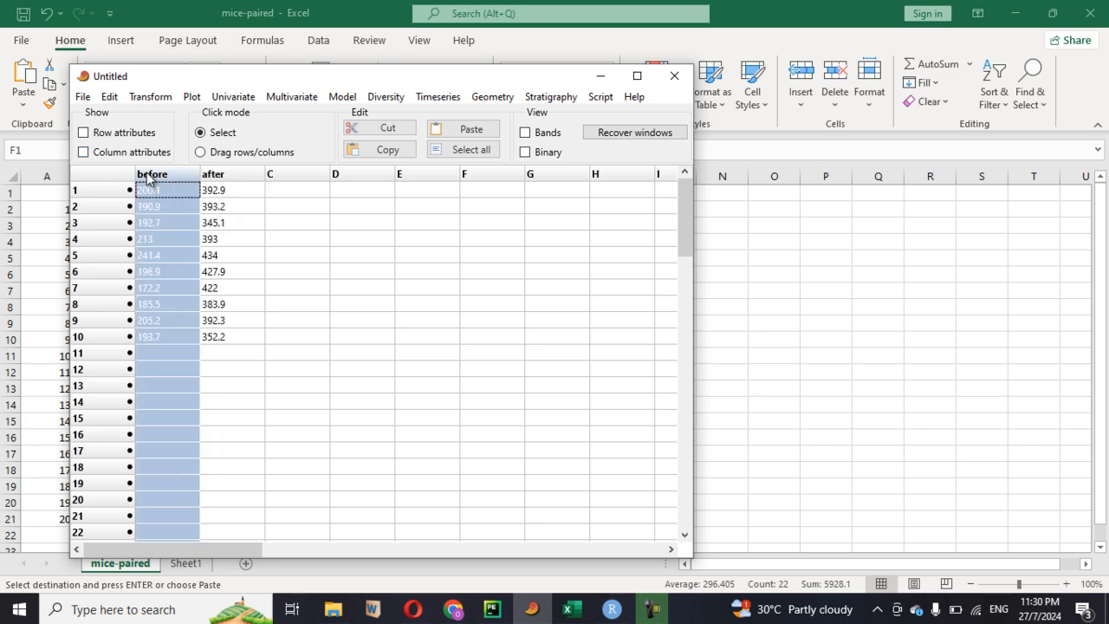
shift+click(230, 178)
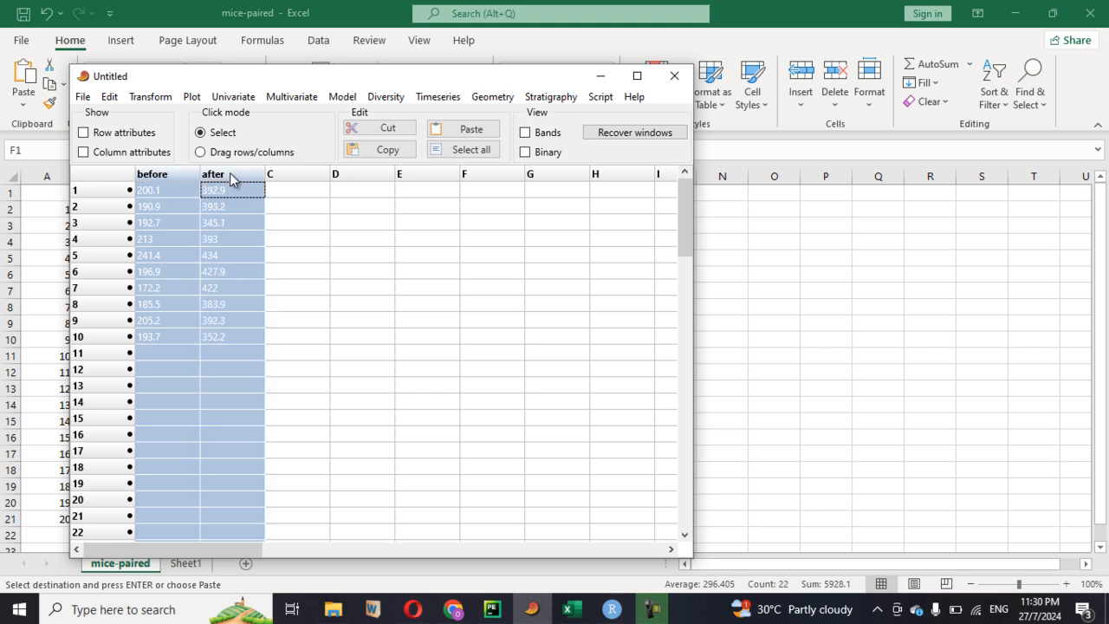
click(243, 97)
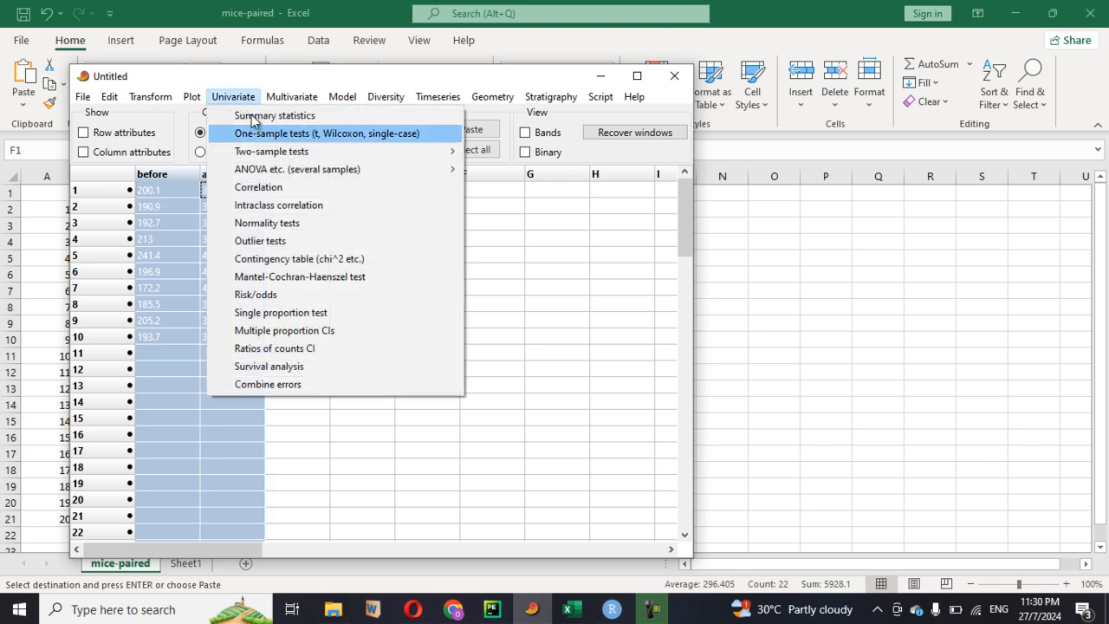
click(282, 227)
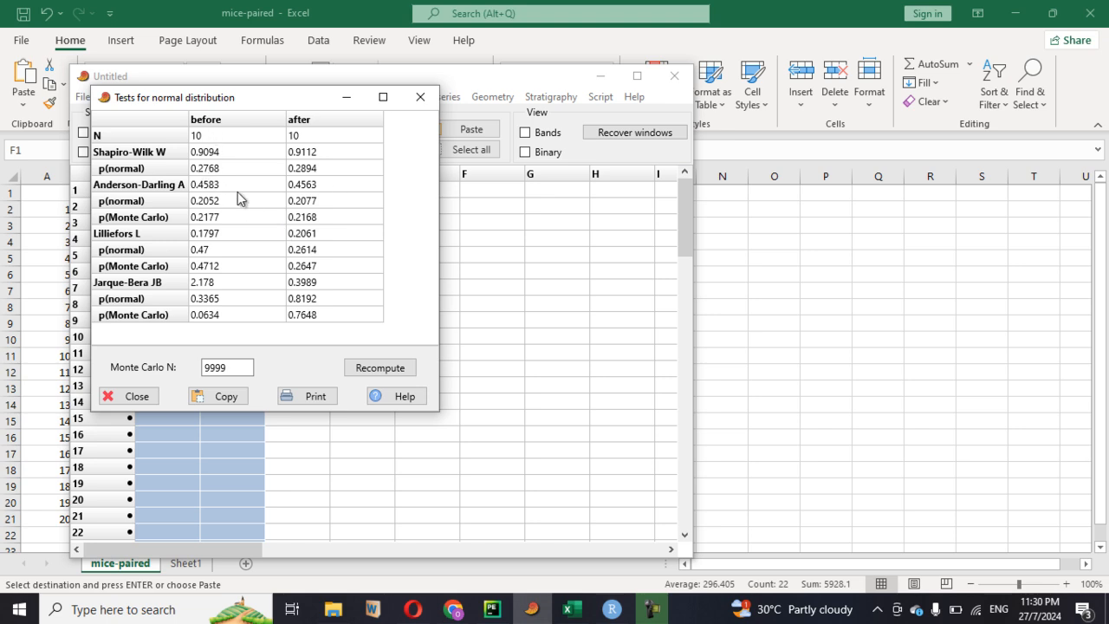
click(420, 97)
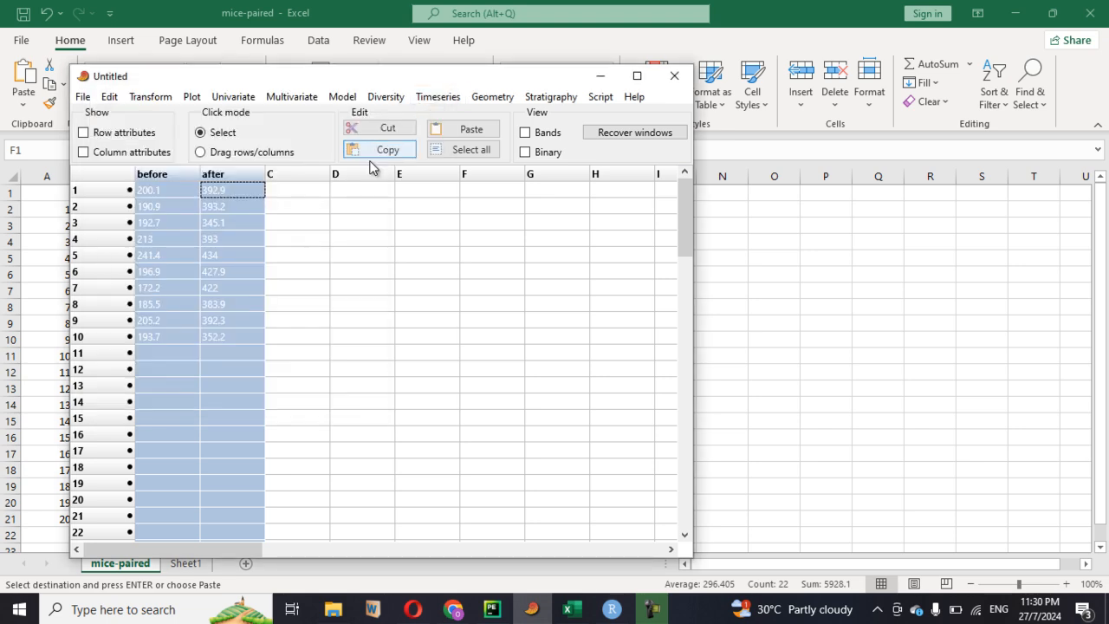
- Run outlier tests on the before column alone, review the Grubbs and Dixon Q results, and close them
click(174, 180)
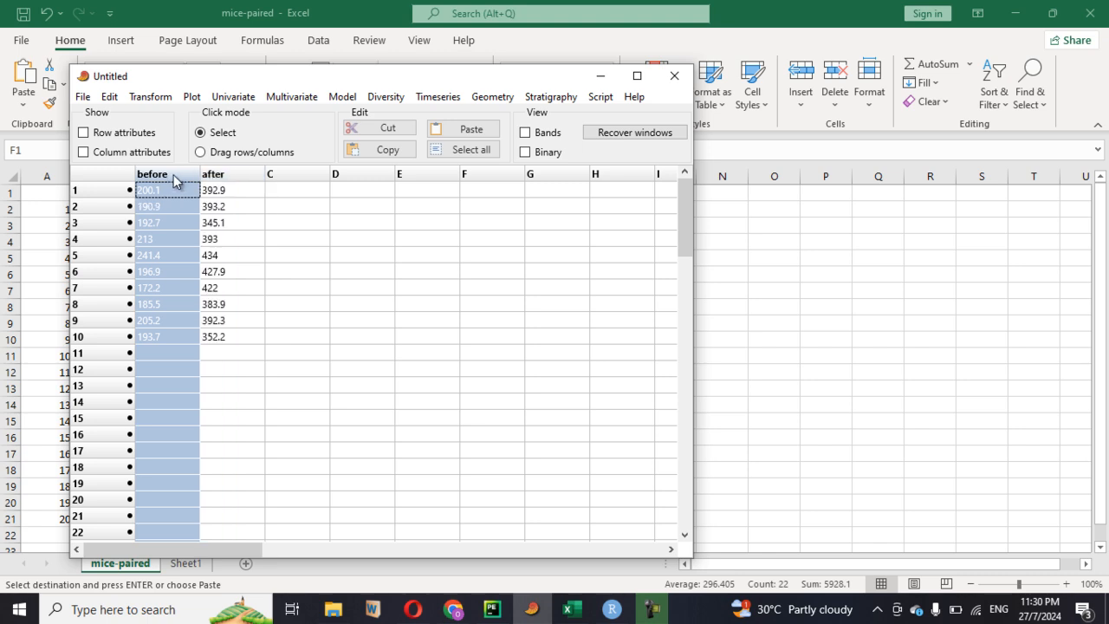
click(233, 96)
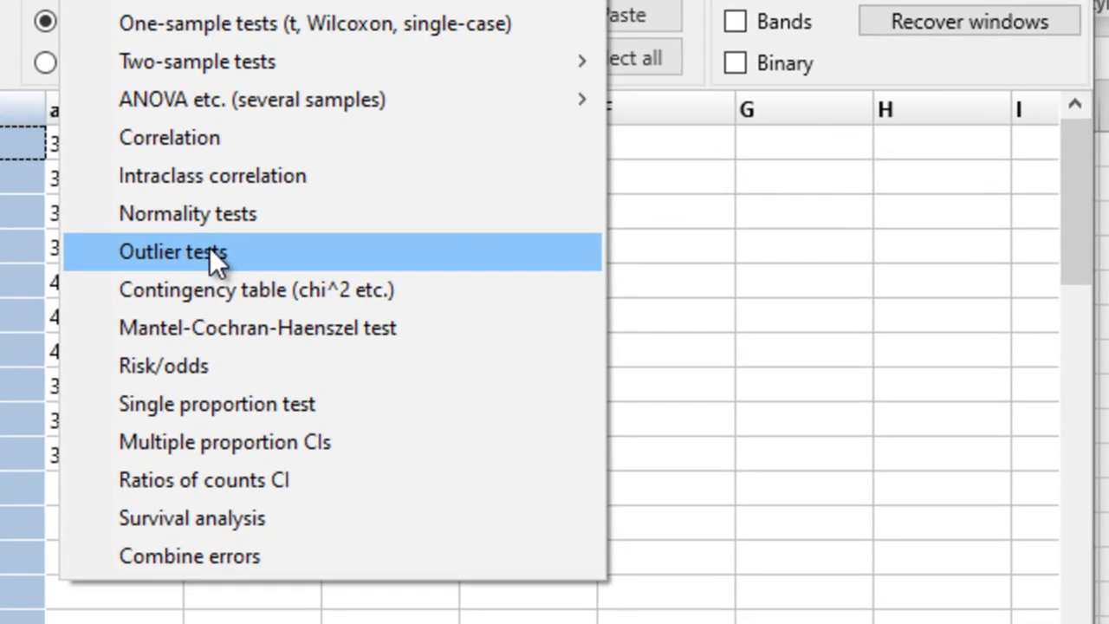
click(210, 250)
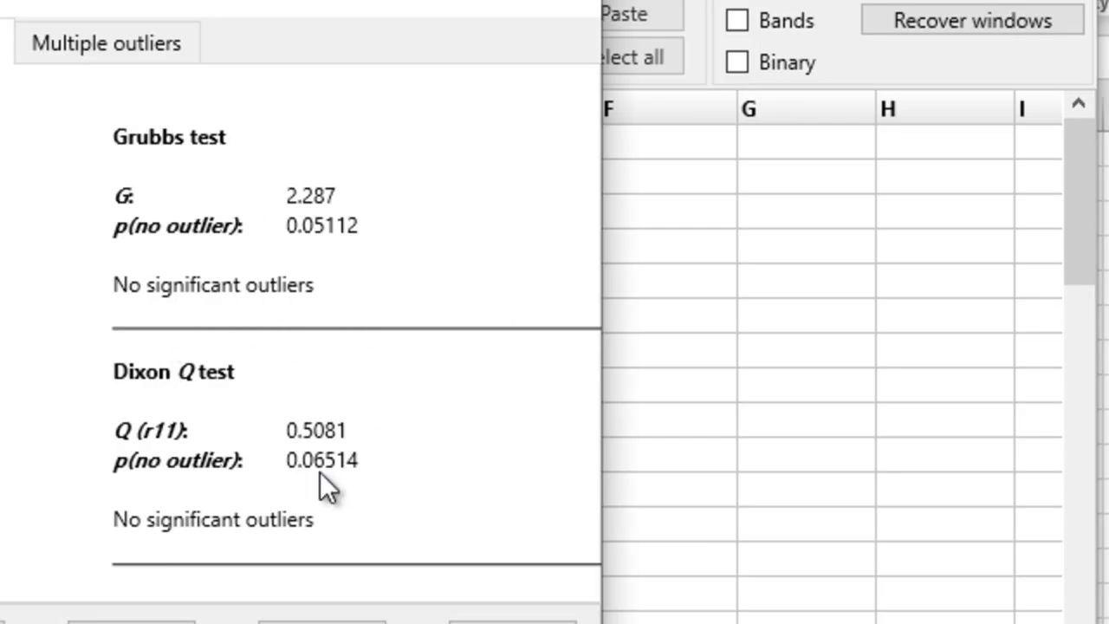
click(559, 17)
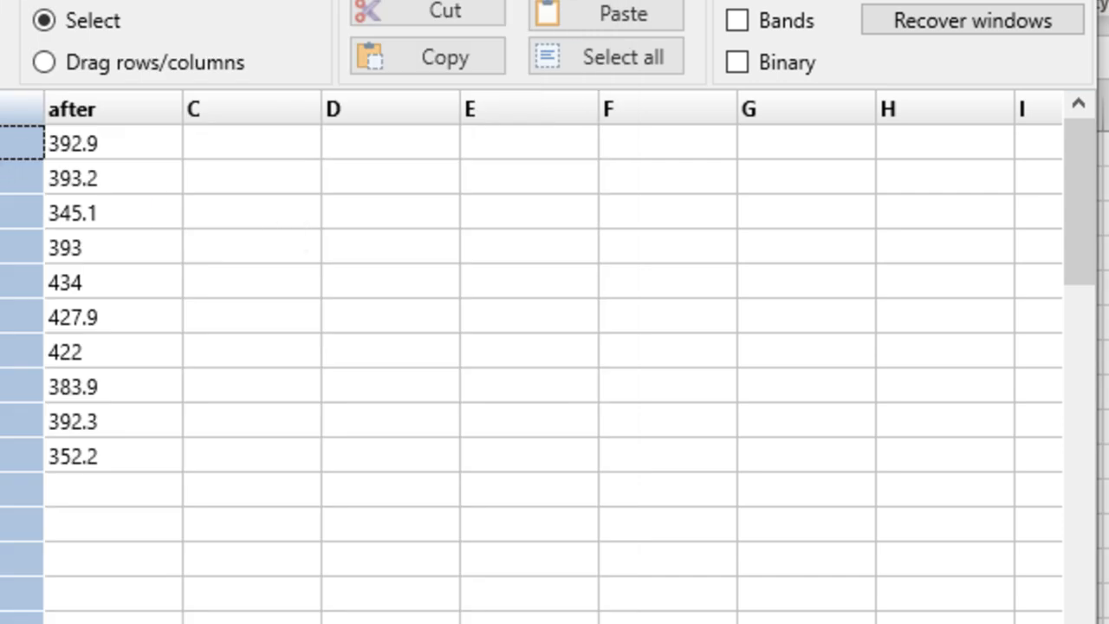
- Run the two-sample paired tests on the before and after columns and reposition the results window for reading
click(112, 112)
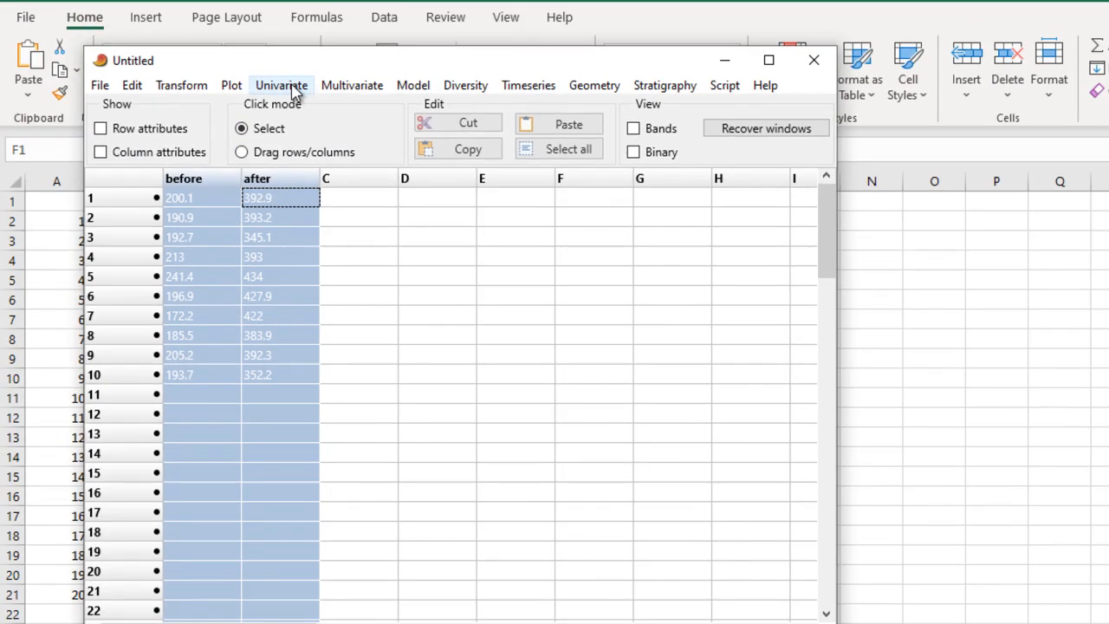
click(290, 87)
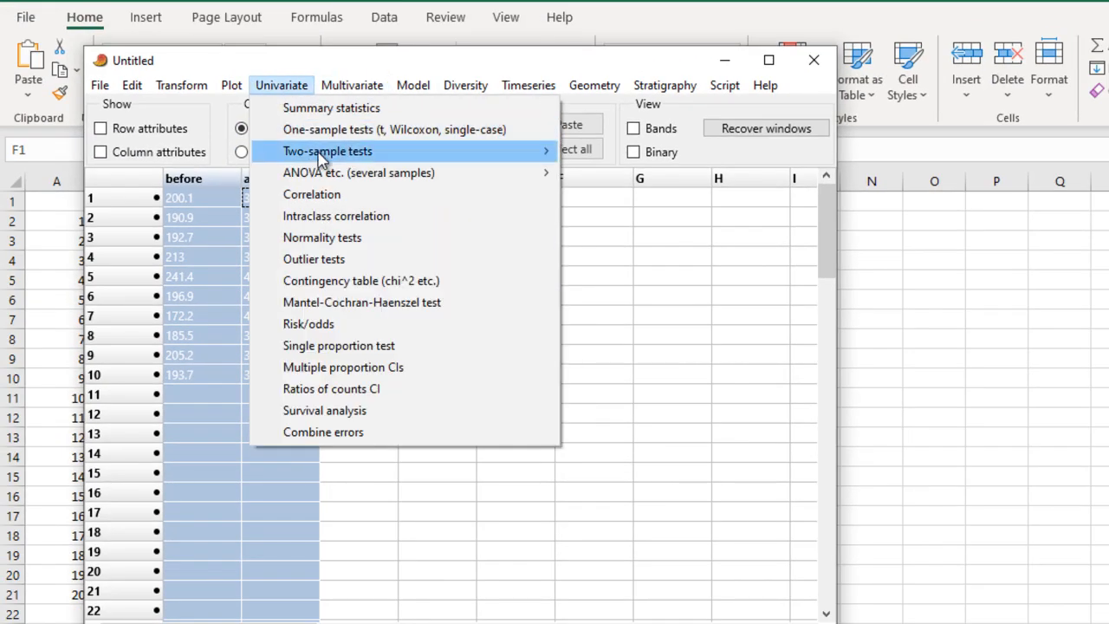
mouse_move(322, 159)
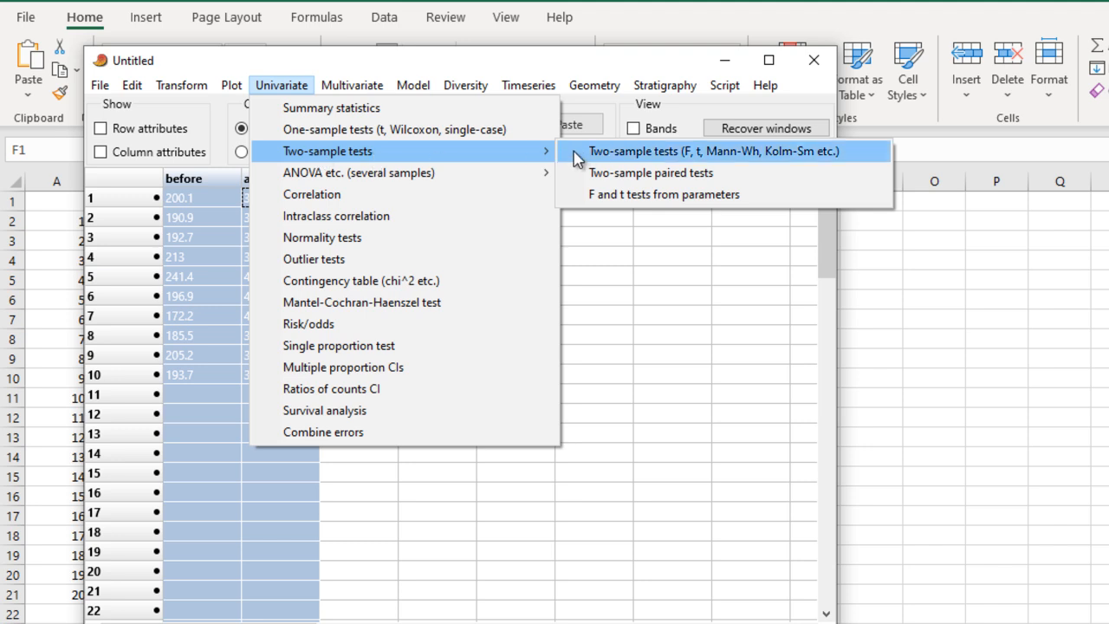
click(620, 177)
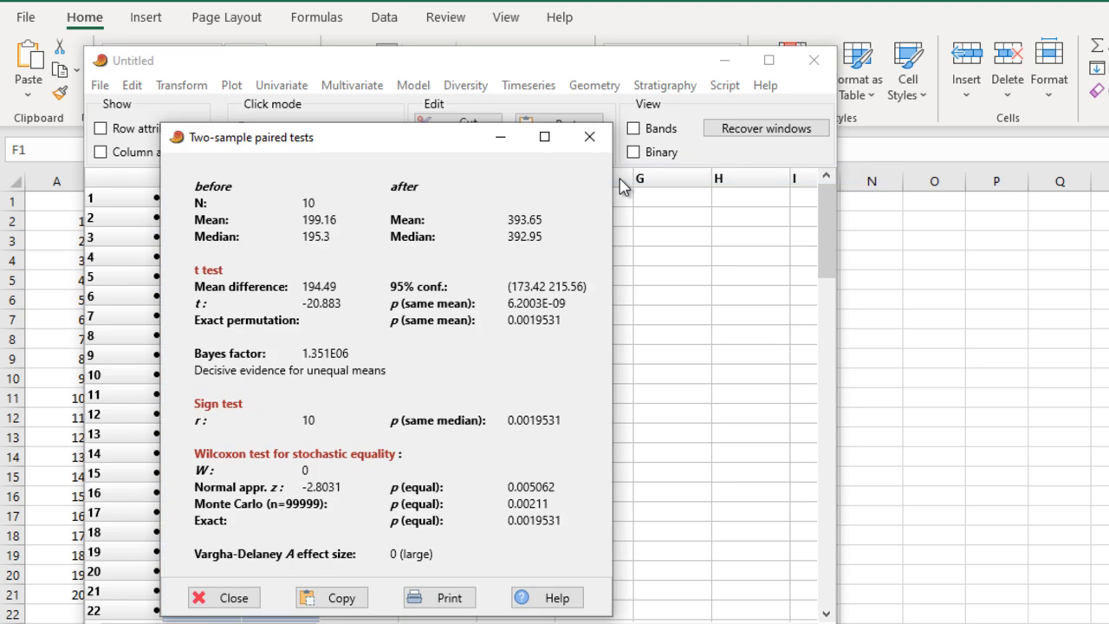
drag(407, 134, 576, 20)
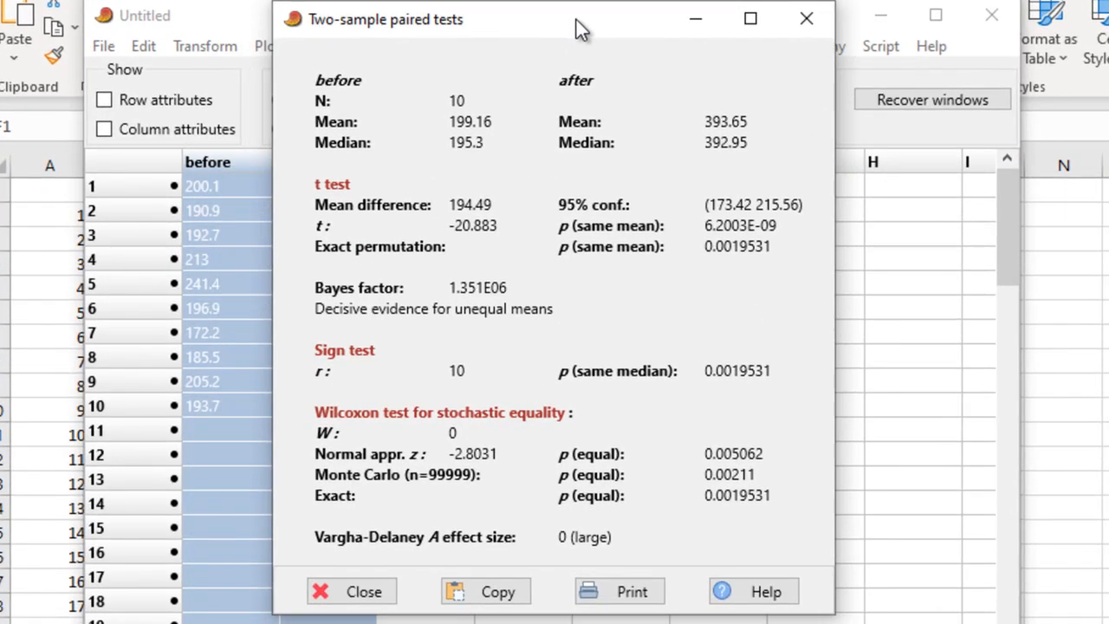